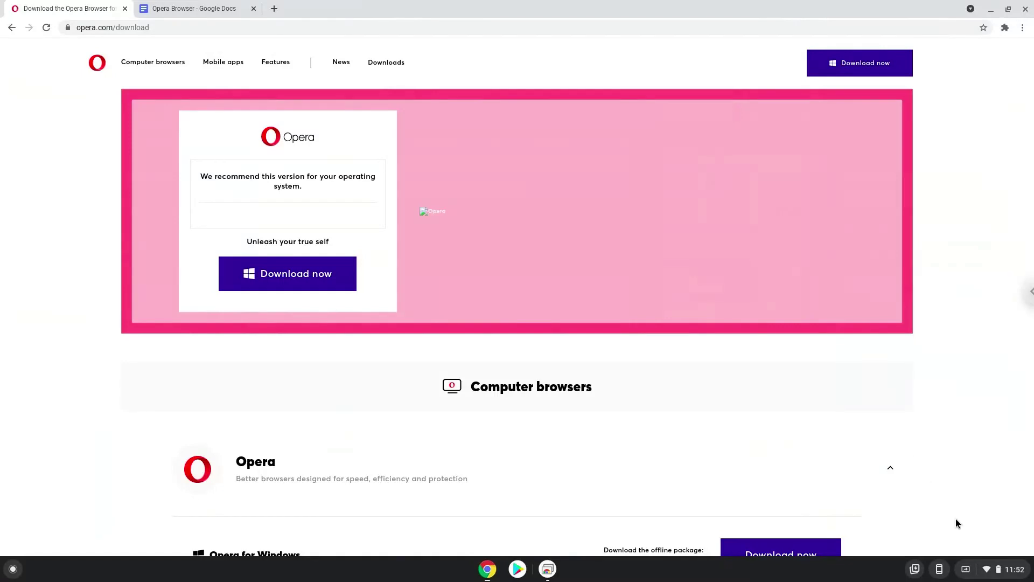
- Open Settings from Quick Settings and go to Advanced > Developers to reach the Linux environment option
left_click(993, 574)
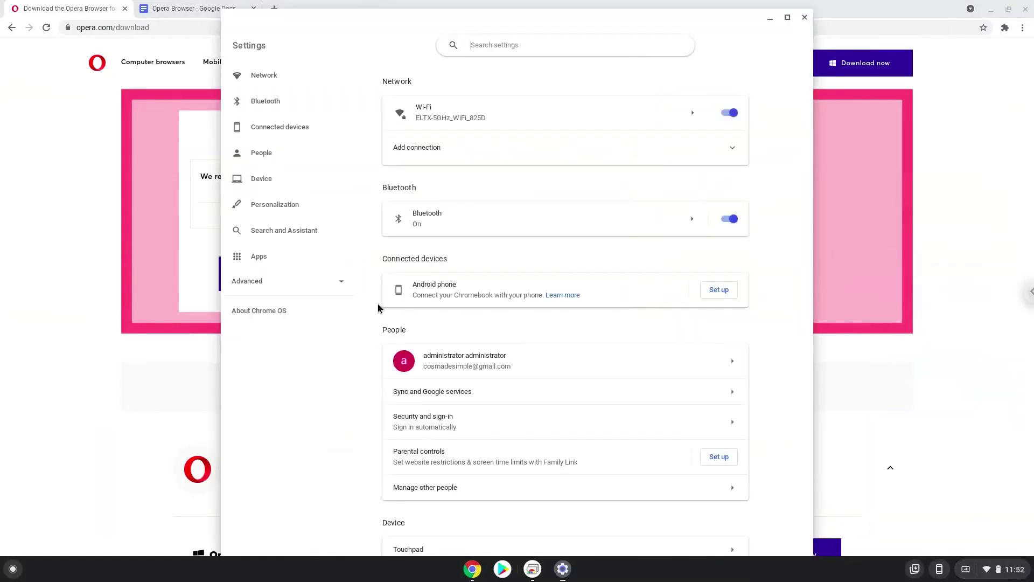
left_click(277, 284)
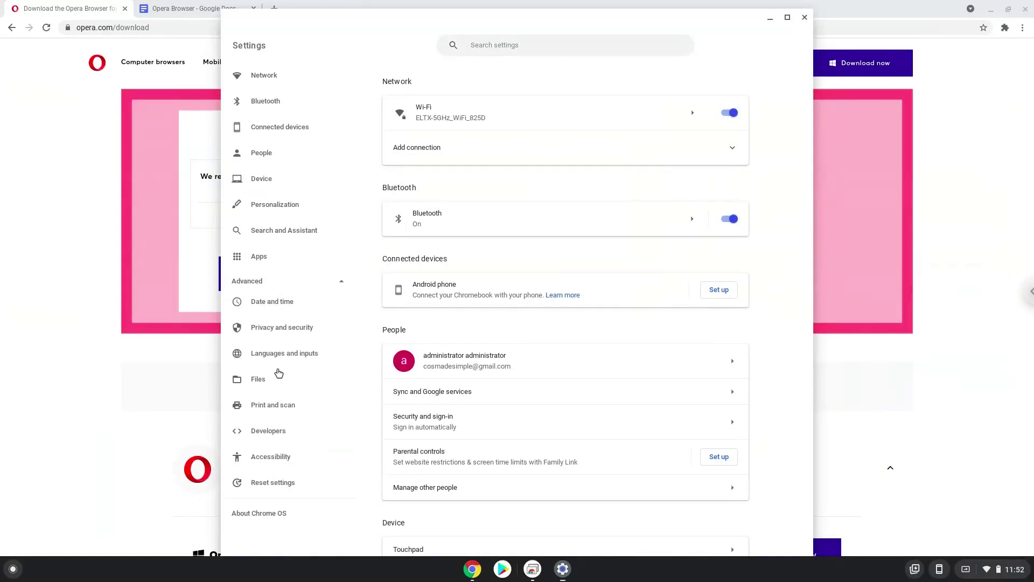
left_click(277, 431)
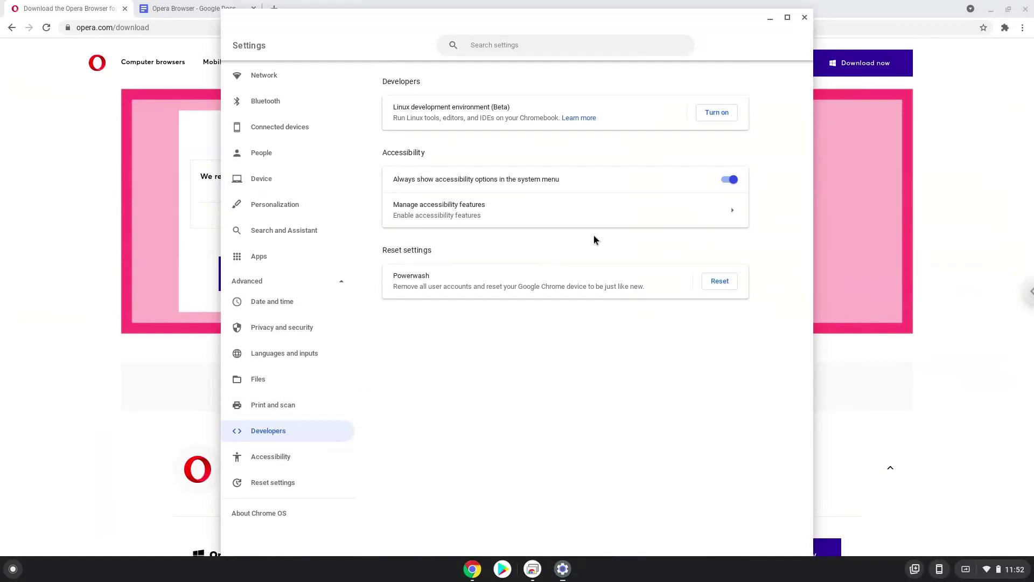
- Install the Linux development environment (Beta) with the recommended 7.5 GB disk, then close the terminal
left_click(719, 114)
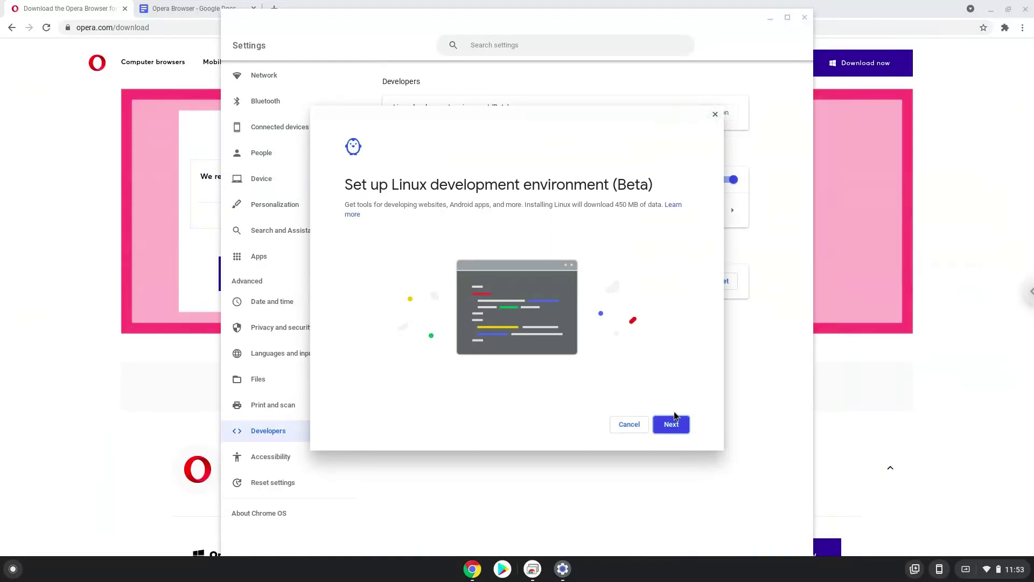
left_click(673, 425)
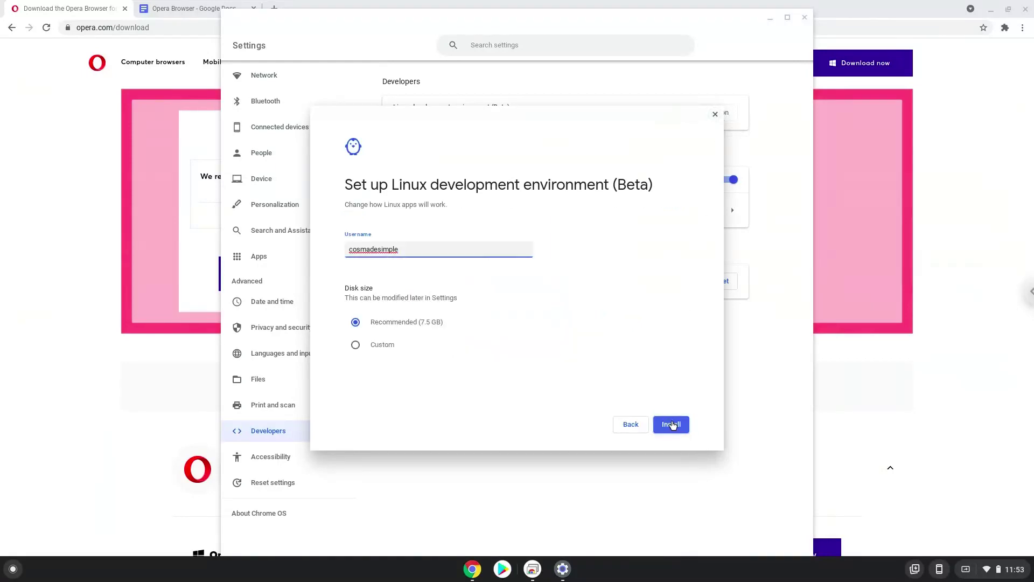
left_click(671, 424)
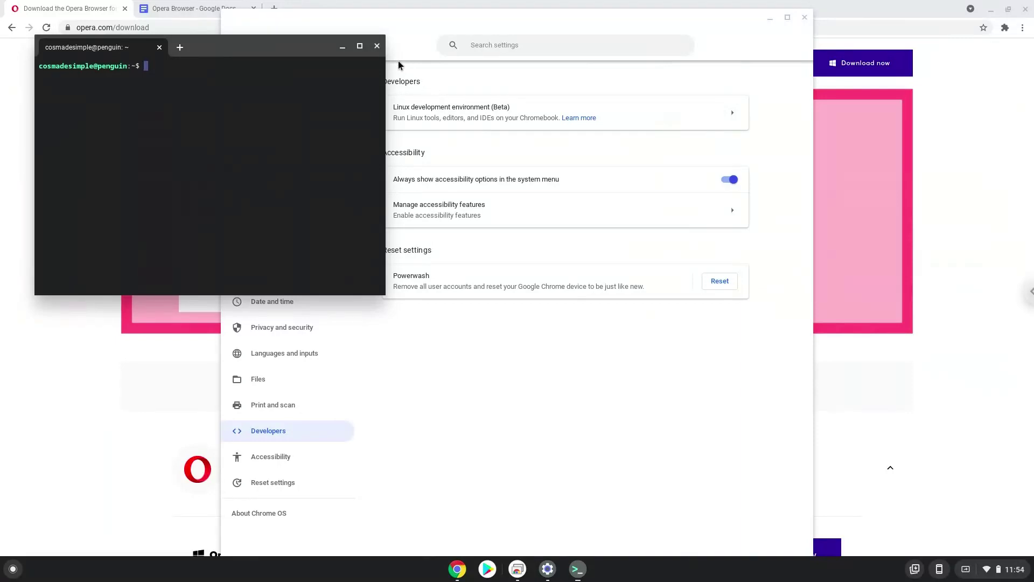
left_click(376, 46)
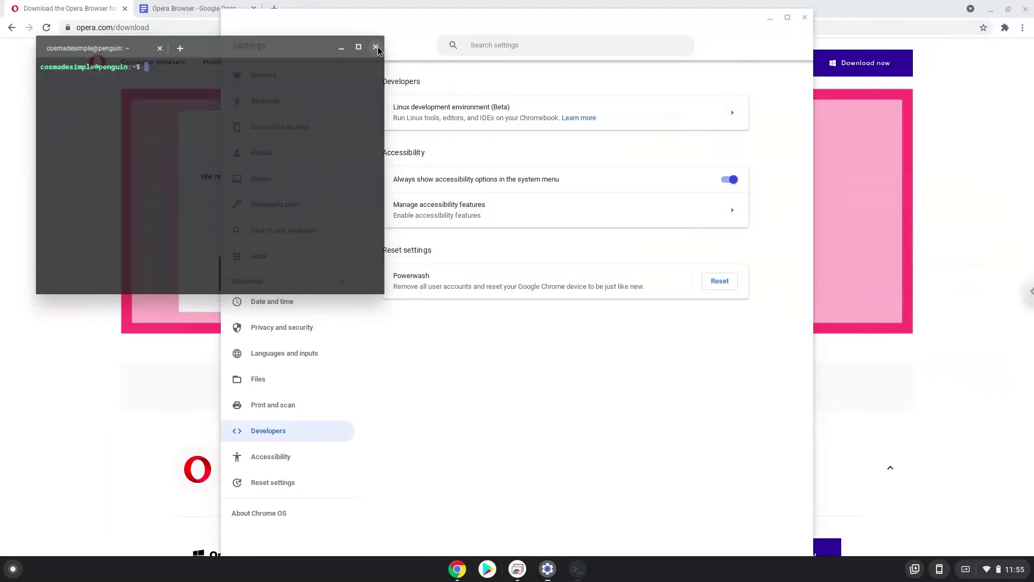
- Close Settings and download opera-stable_76.0.4017.123_amd64.deb from the Opera for Linux row
left_click(805, 18)
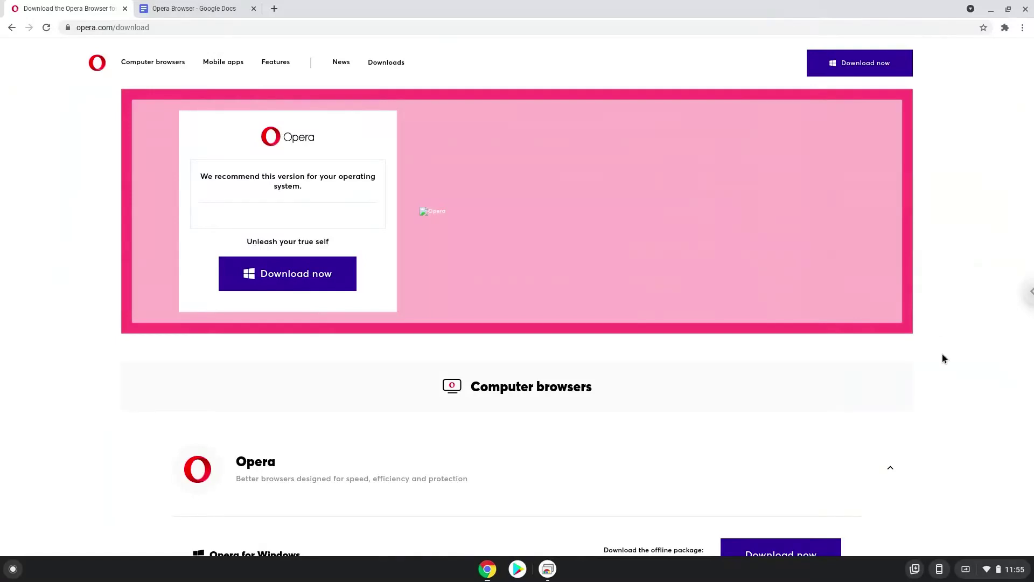
key("Down")
key("Down")
key("Down")
key("Down")
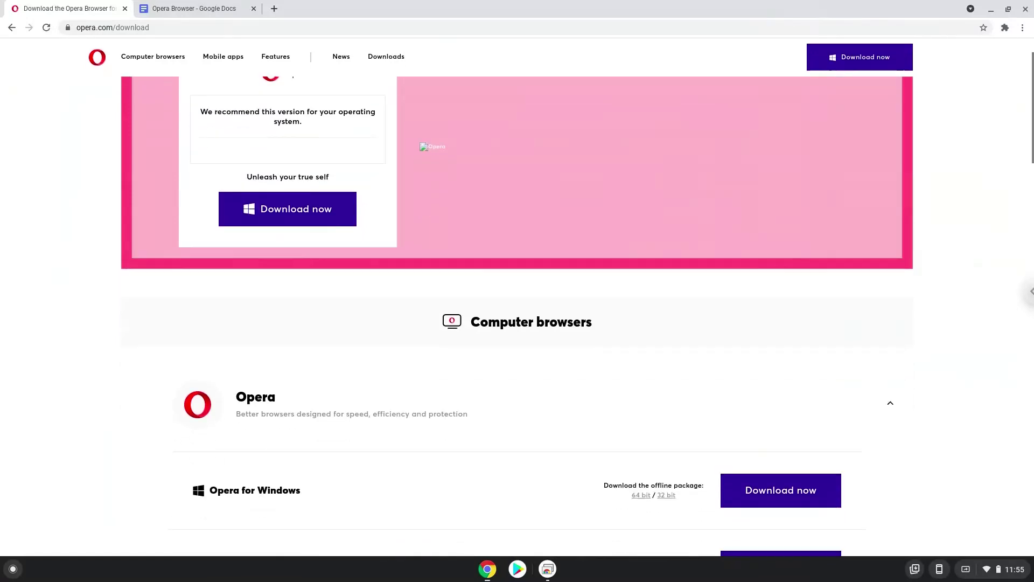
key("Down")
key("Down")
key("Down")
key("Down")
key("Down")
key("Down")
key("Down")
key("Down")
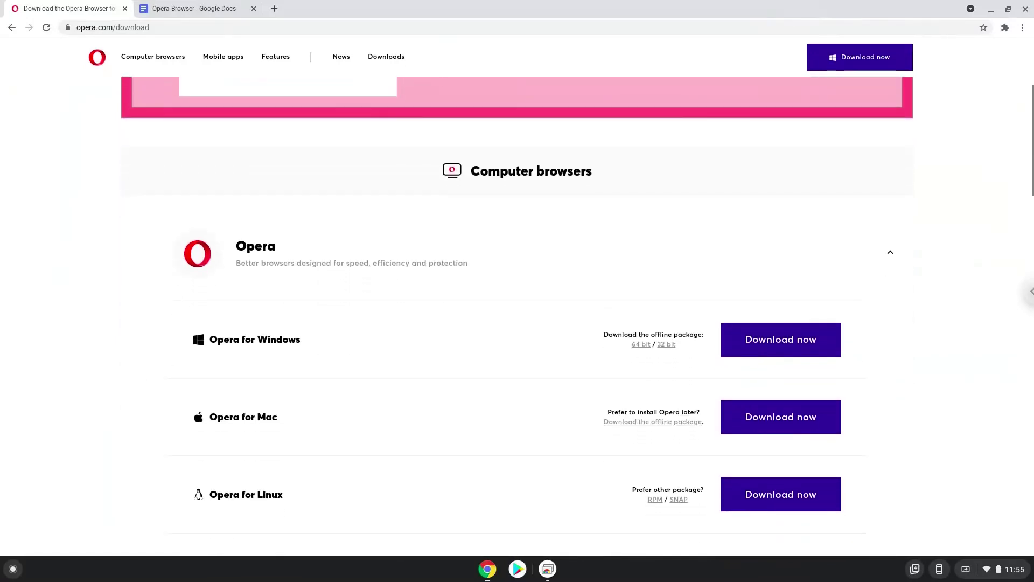
key("Down")
key("Down")
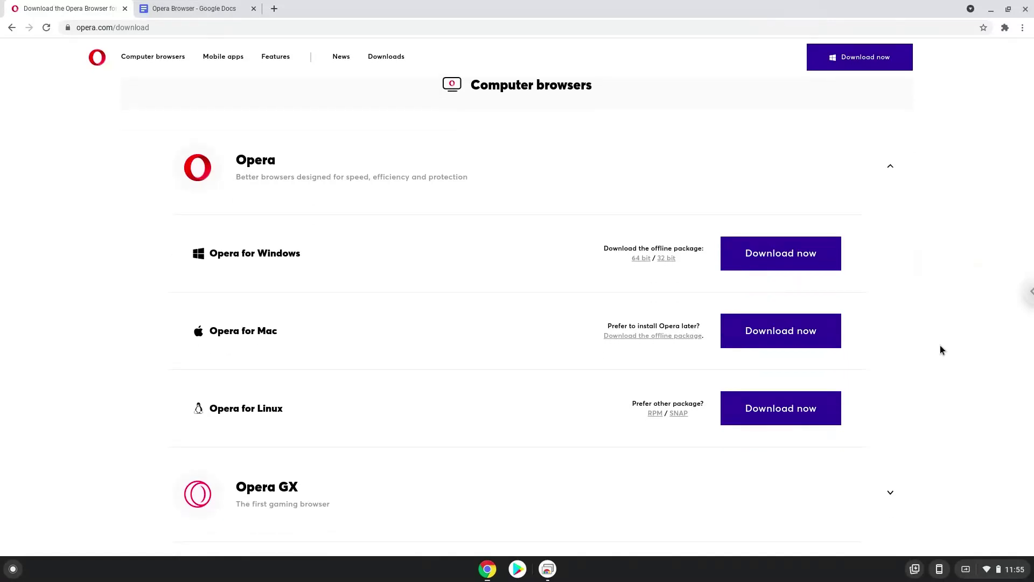
left_click(818, 402)
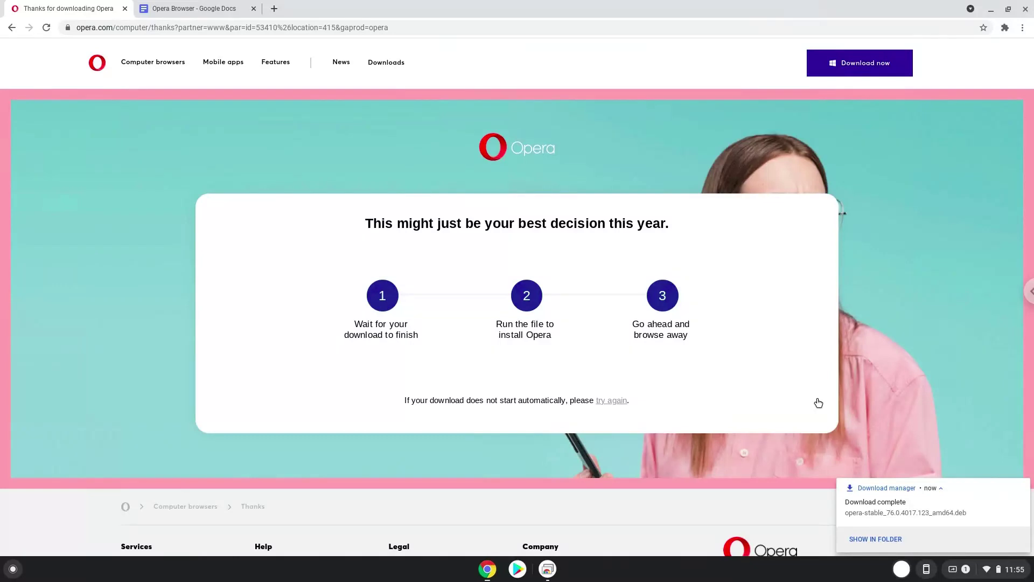
- Install the opera-stable 76.0.4017.123 .deb with Linux from its Files folder, then close Files
left_click(873, 538)
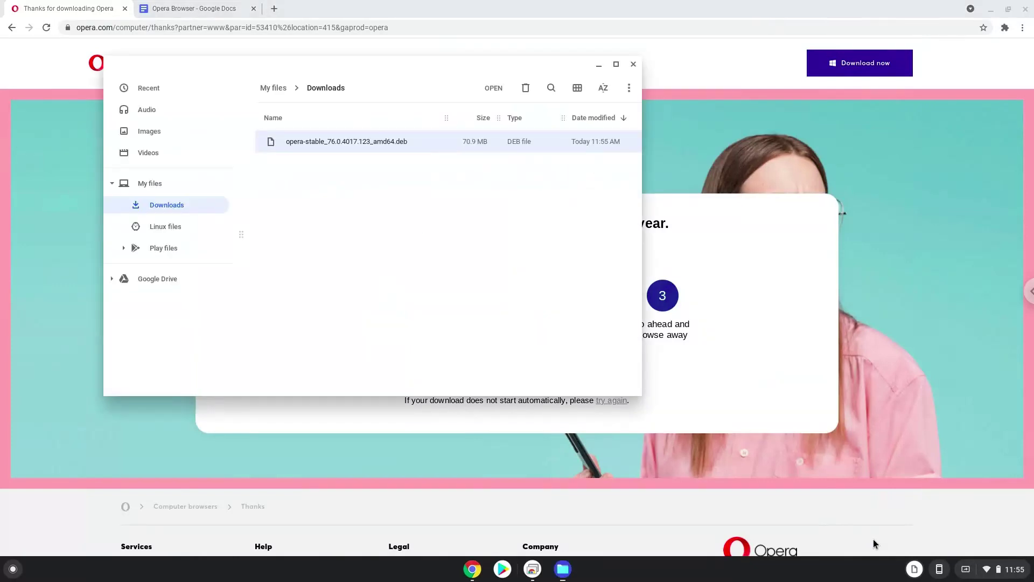
right_click(378, 141)
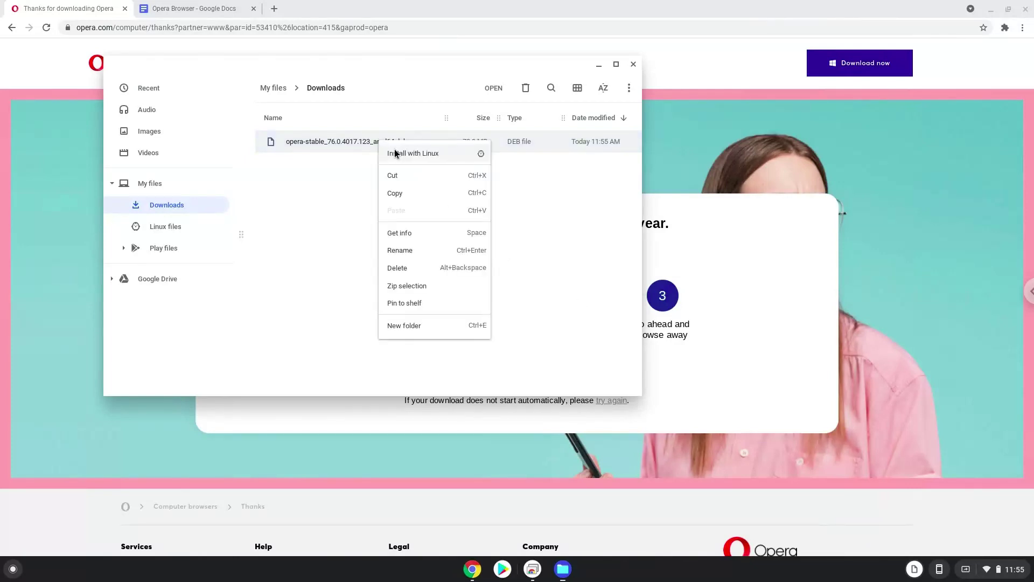
left_click(395, 154)
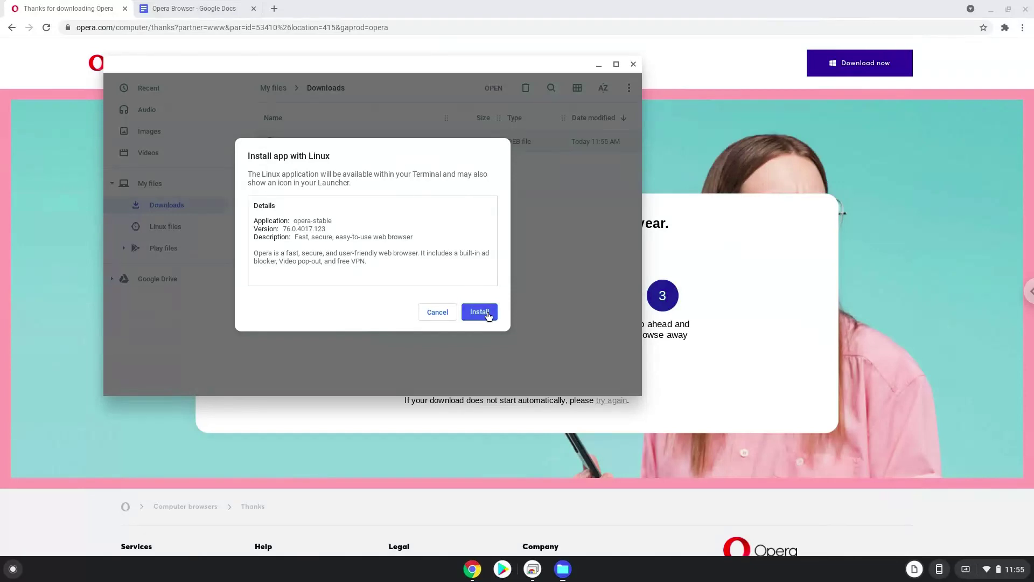
left_click(487, 315)
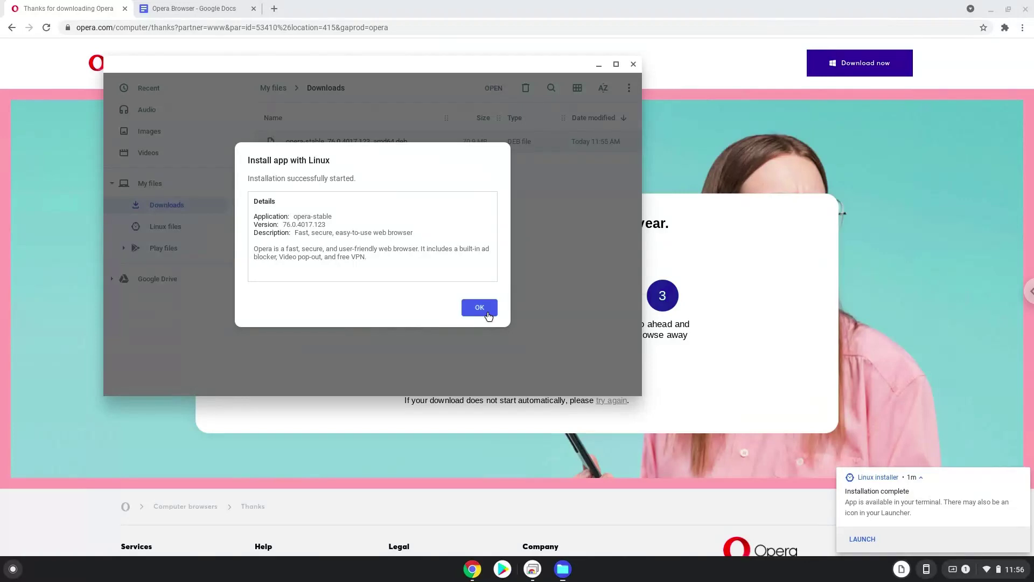
left_click(633, 65)
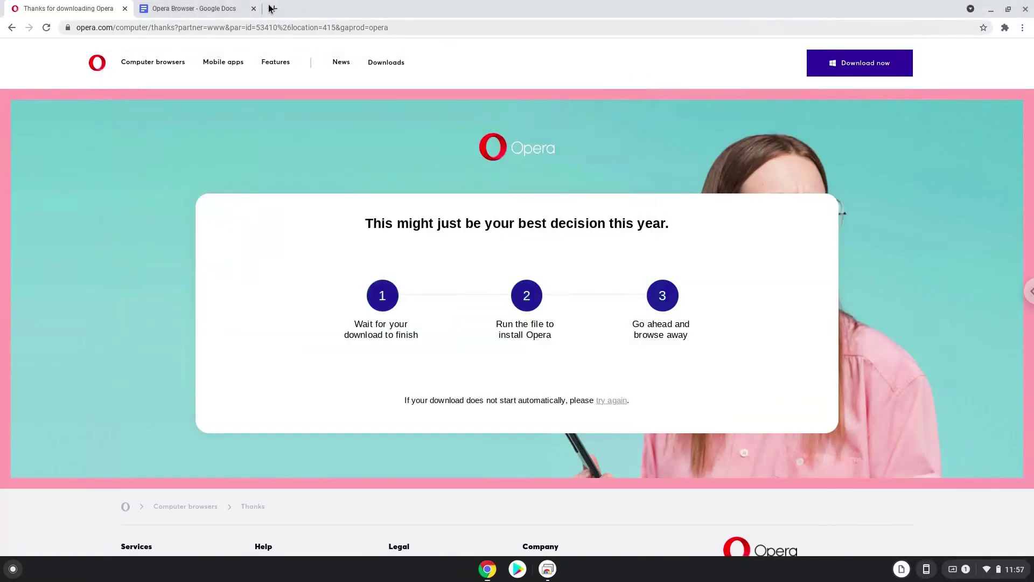
- Copy the line 'opera --disable-framerate-limit' from the Opera Browser Google Doc
left_click(236, 8)
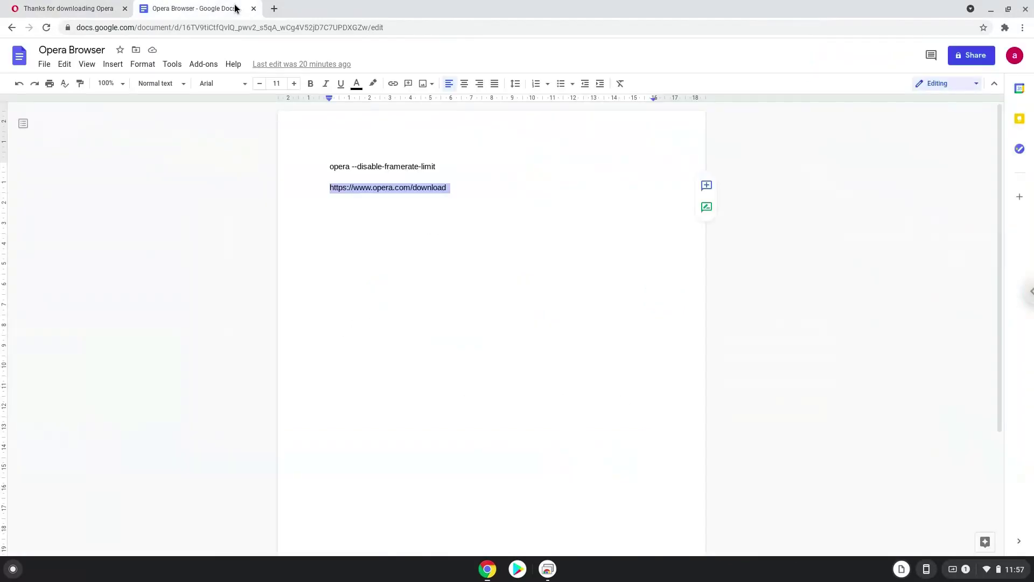
triple_click(374, 165)
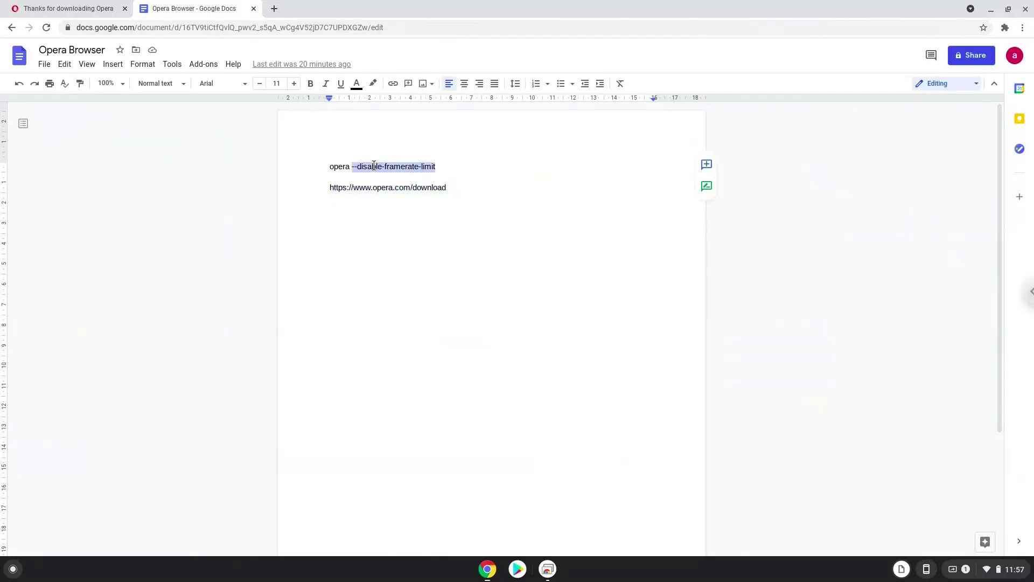
right_click(374, 166)
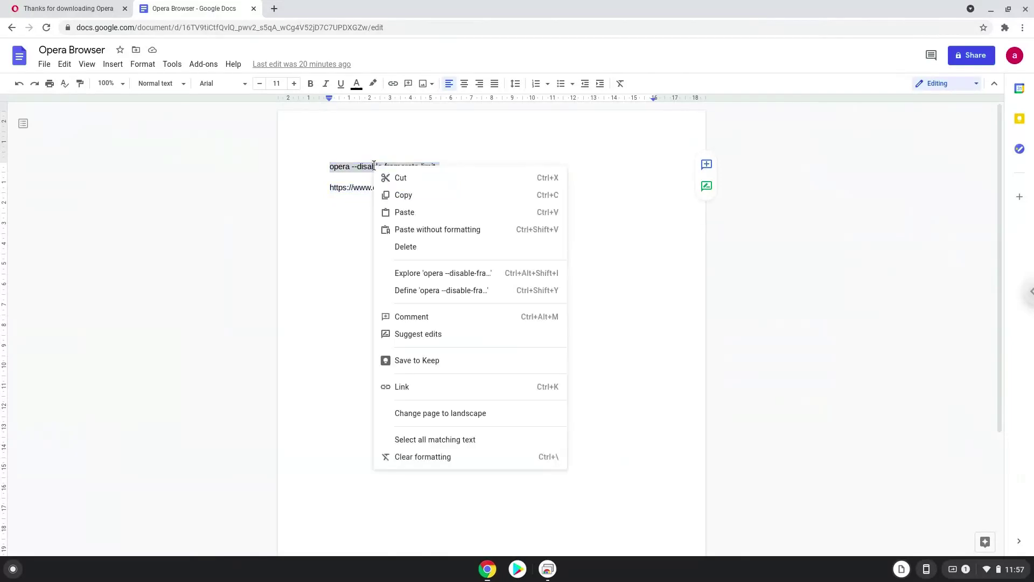
left_click(411, 194)
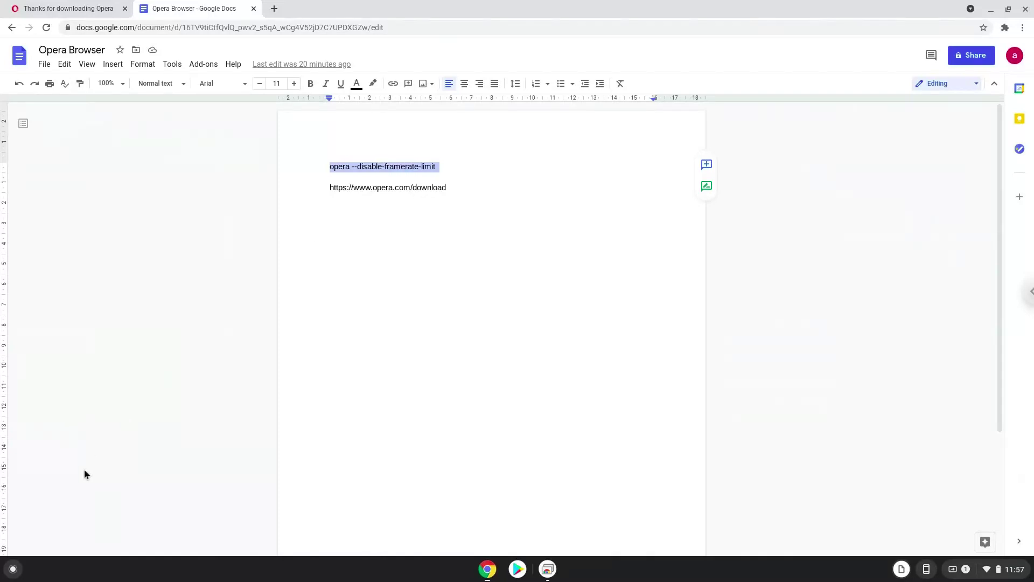
- Open Terminal via a launcher search for 'ter', run the copied opera command, then minimize Chrome
left_click(13, 569)
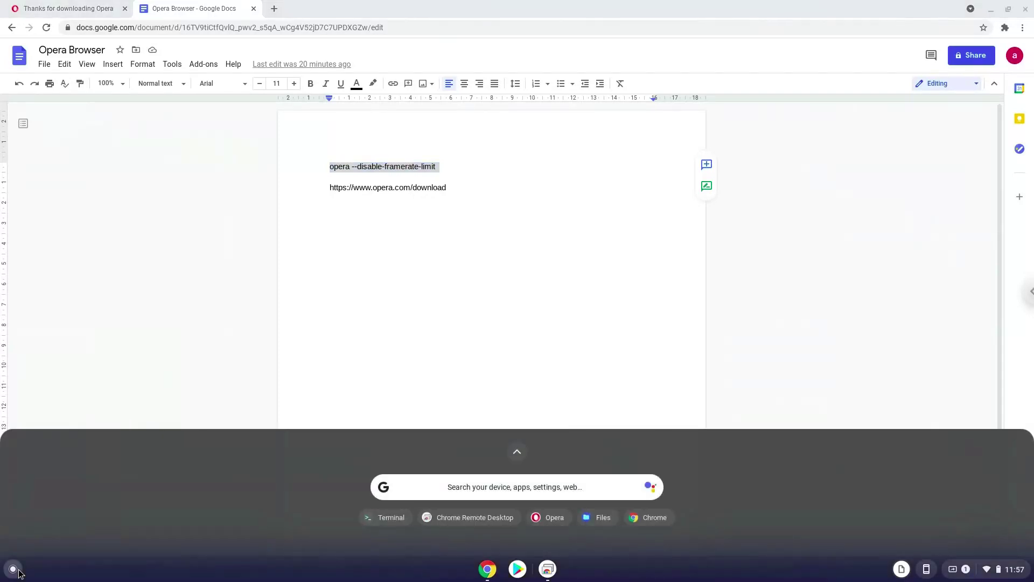
type("ter")
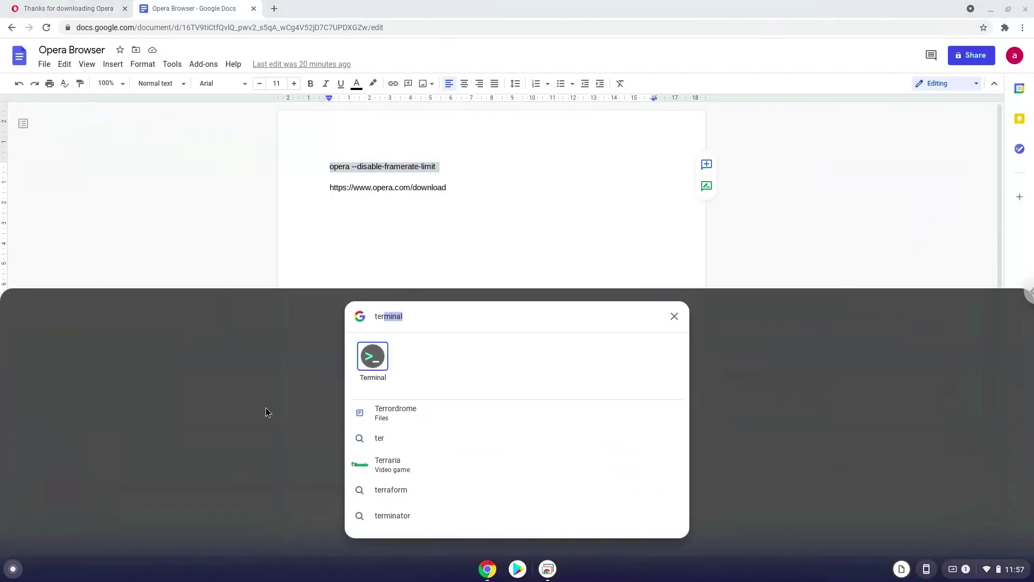
left_click(376, 355)
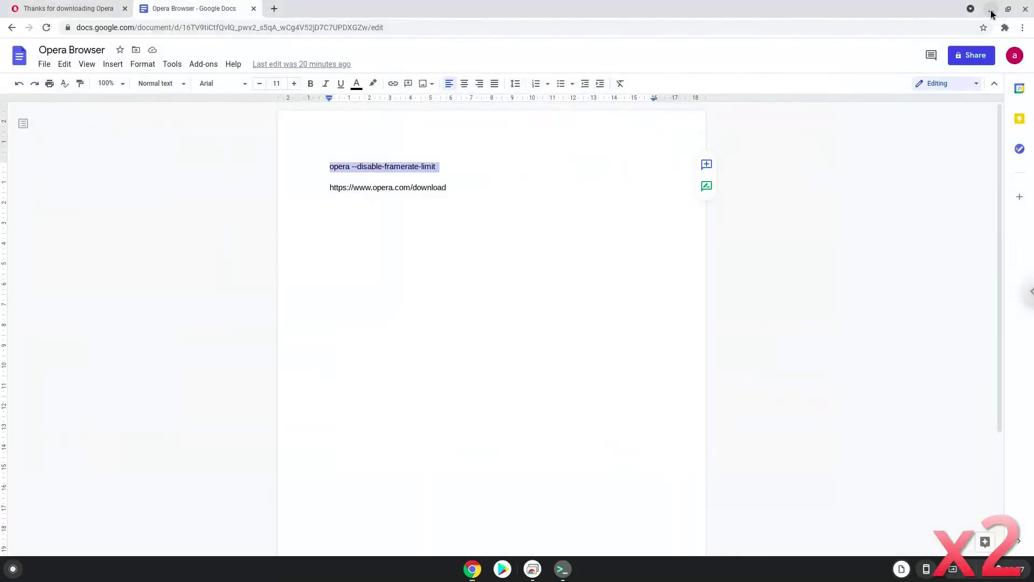
left_click(1026, 12)
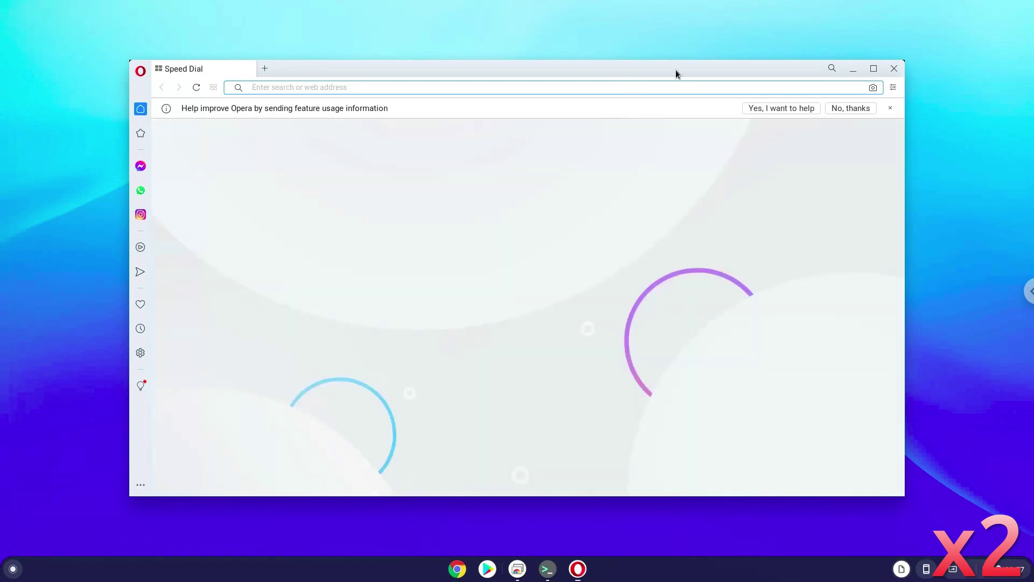
- Maximize the Opera window showing Speed Dial with its search box and site tiles
double_click(675, 69)
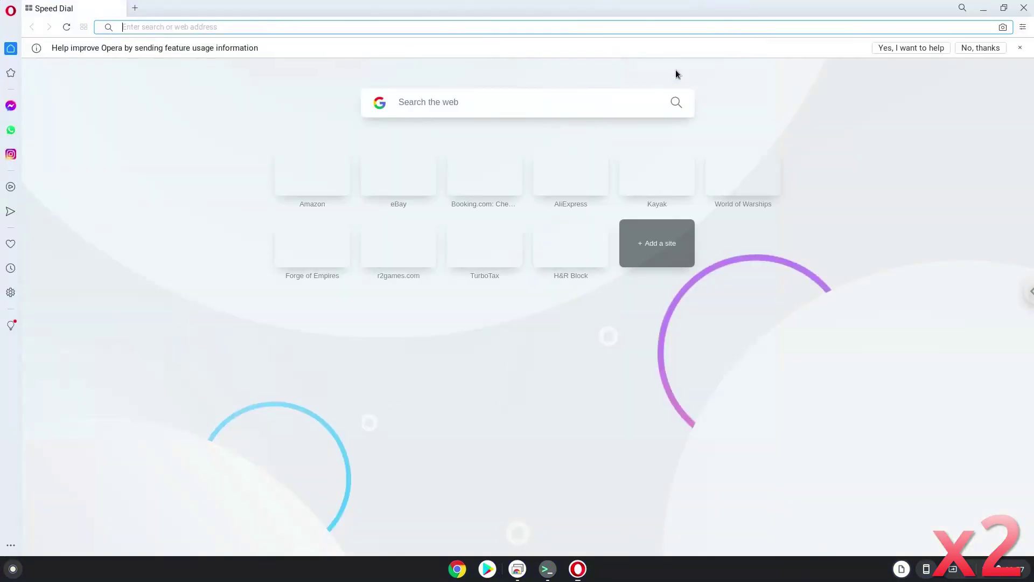